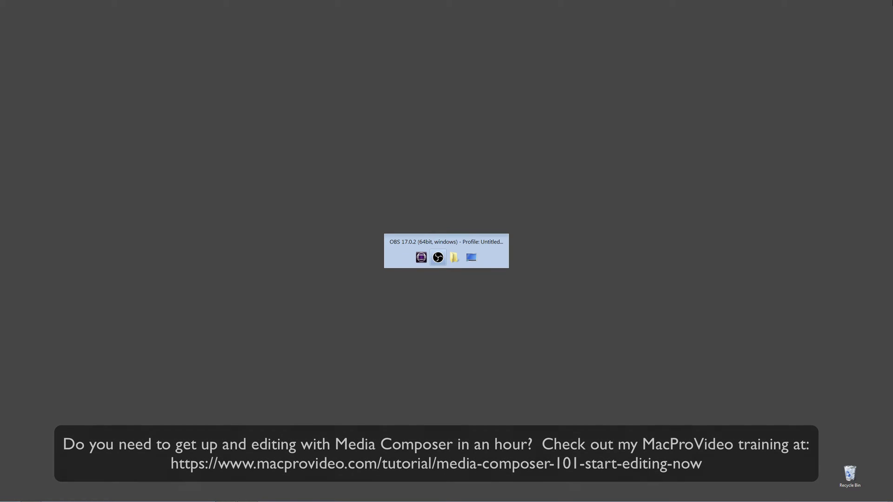
# Step: Bring up the KevinsExportForYT sequence, scrub to the hoop shot and list the Send To destinations
pyautogui.press('Tab')
pyautogui.press('Tab')
pyautogui.press('Tab')
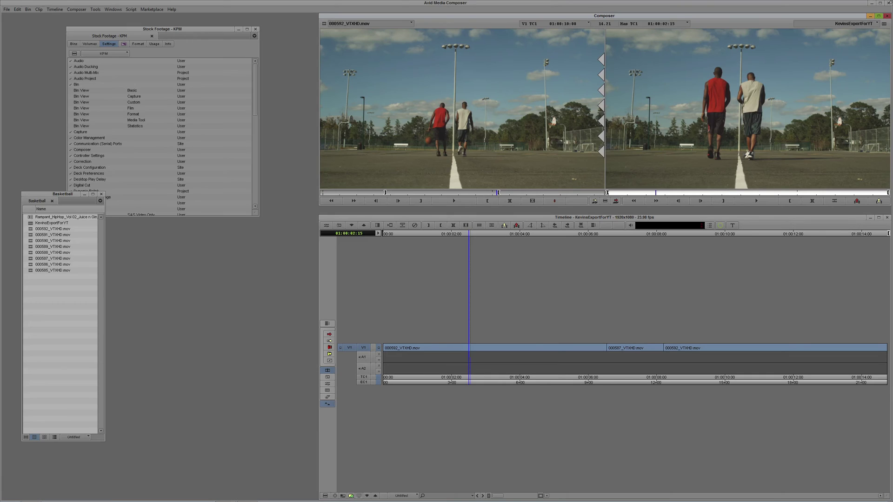
pyautogui.moveTo(412, 370); pyautogui.dragTo(644, 342)
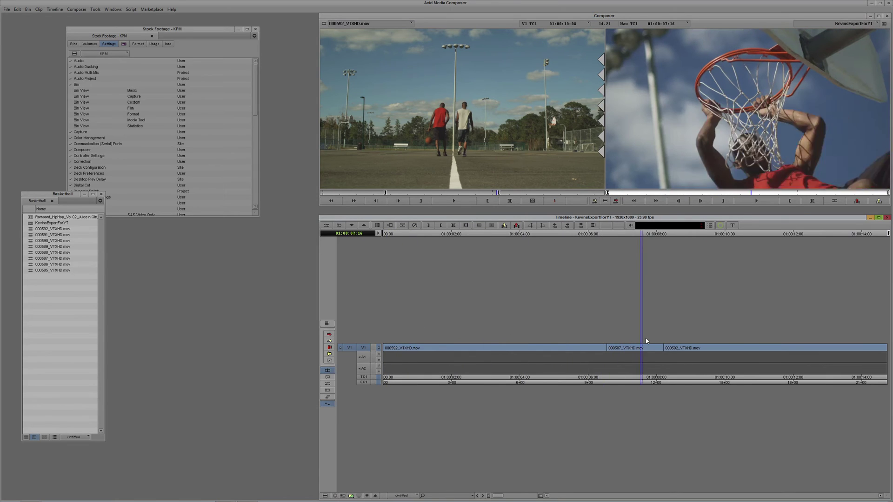
pyautogui.rightClick(665, 99)
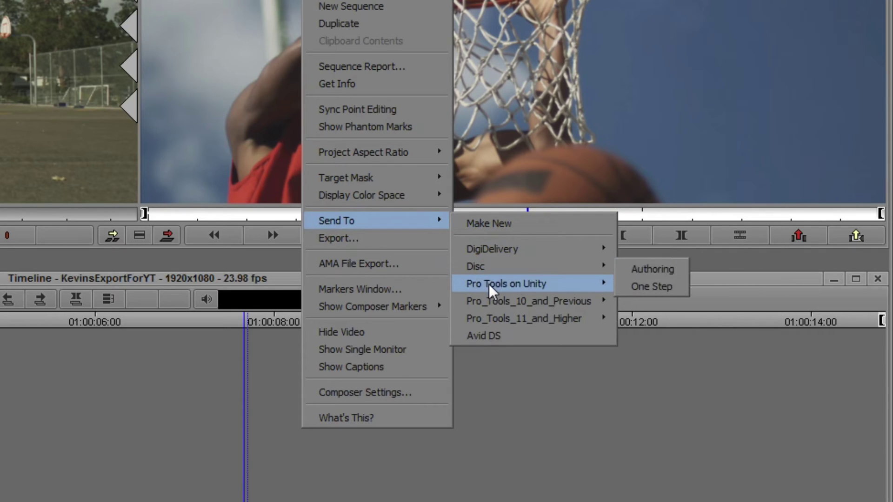
pyautogui.moveTo(489, 284)
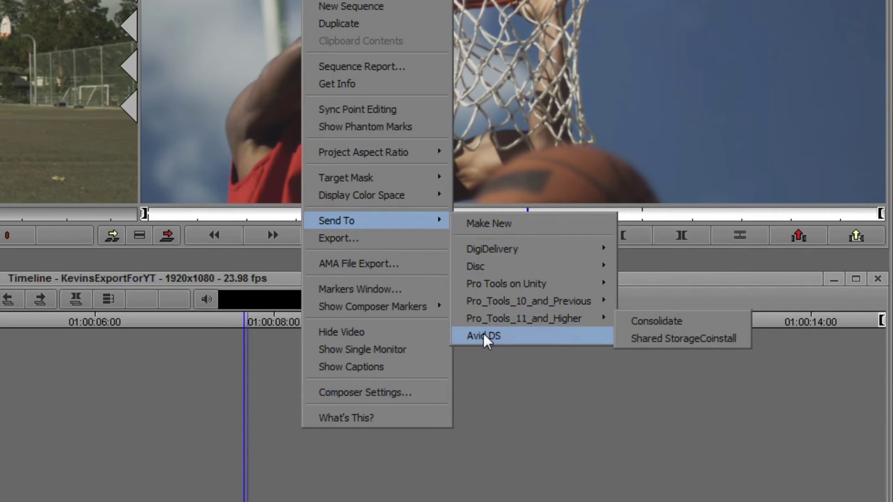
# Step: Start a Send To: Make New template that exports KevinsExportForYT to the Desktop folder
pyautogui.click(495, 224)
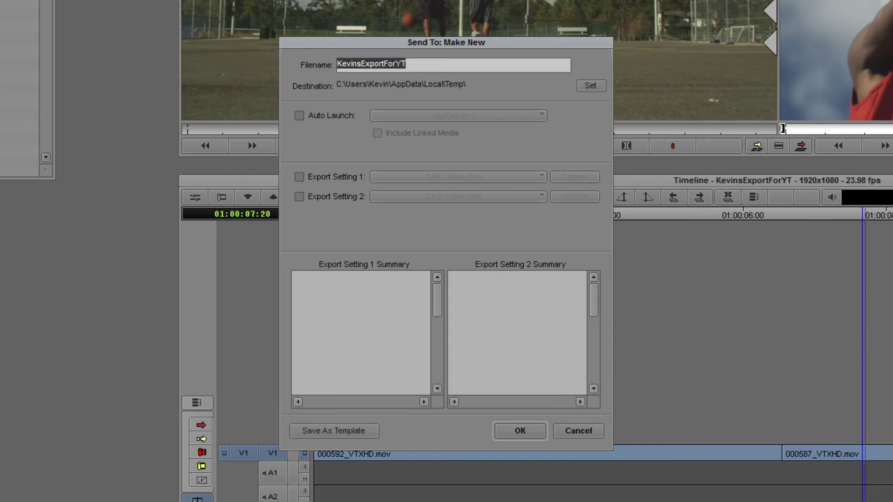
pyautogui.click(590, 85)
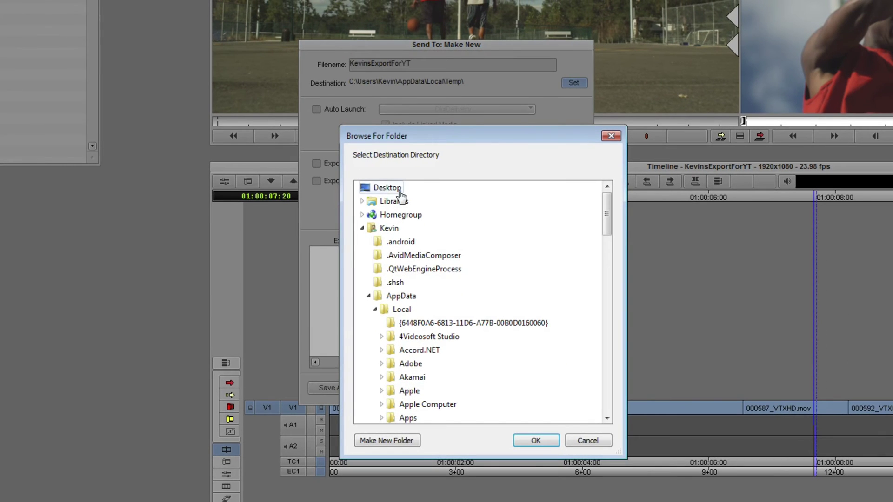
pyautogui.click(400, 191)
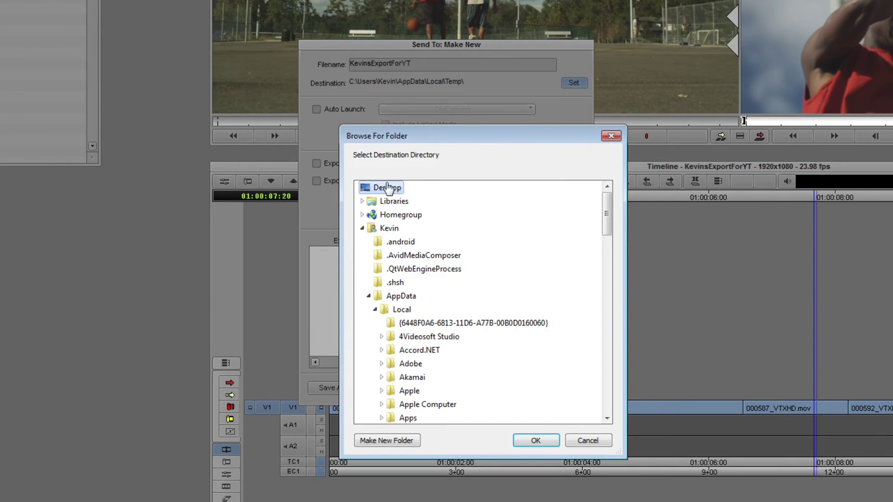
pyautogui.click(535, 441)
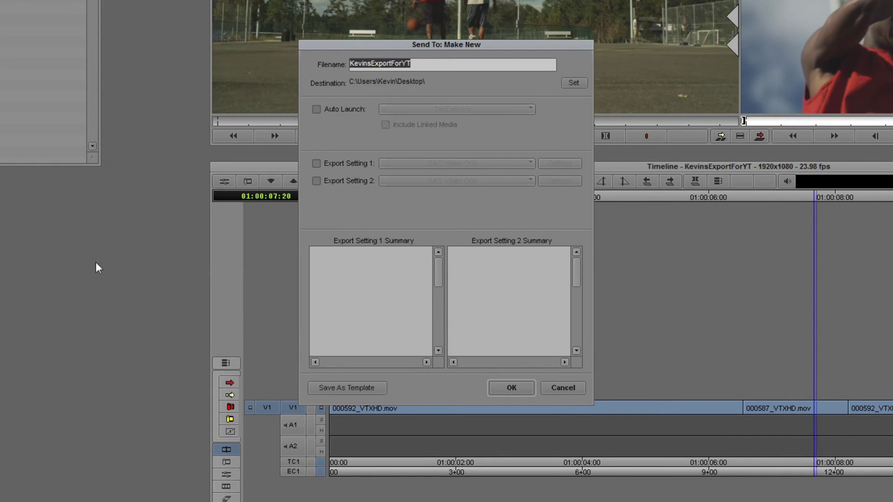
# Step: Turn on Auto Launch with Sorenson Squeeze as the application
pyautogui.click(327, 108)
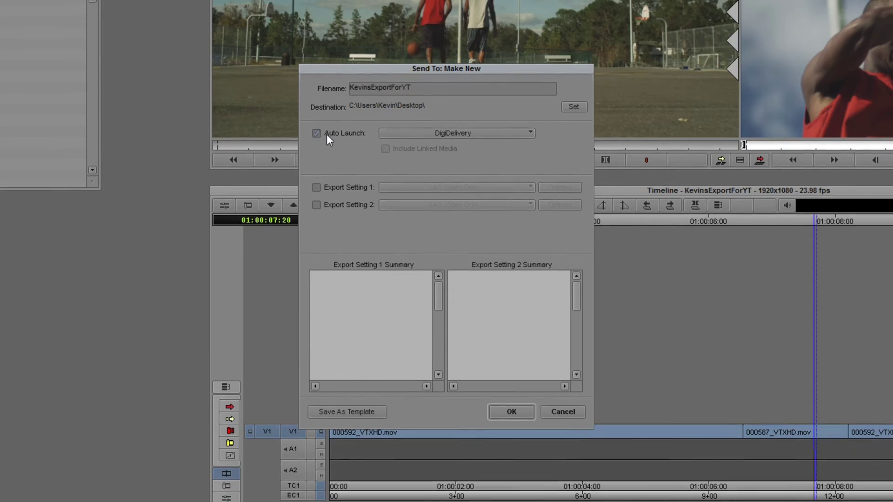
pyautogui.click(488, 139)
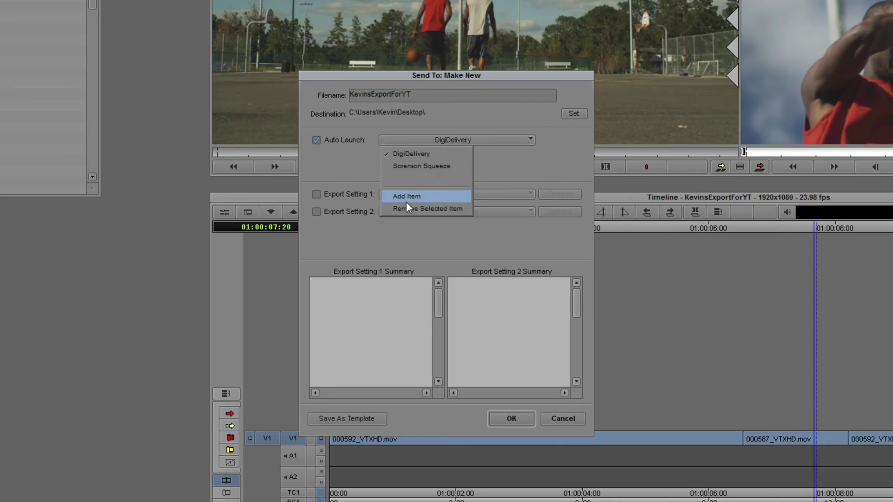
pyautogui.click(408, 166)
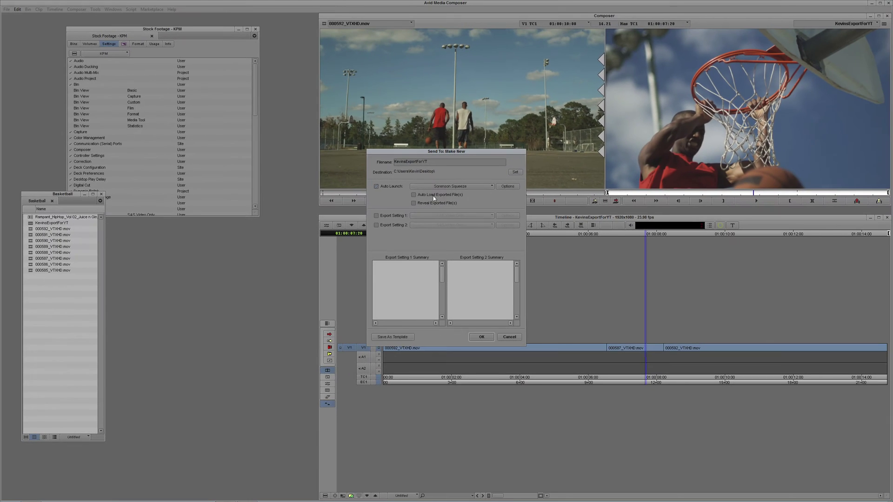
# Step: Launch Sorenson Squeeze, enable Auto Load Exported File(s), and switch over to Squeeze
pyautogui.moveTo(229, 499)
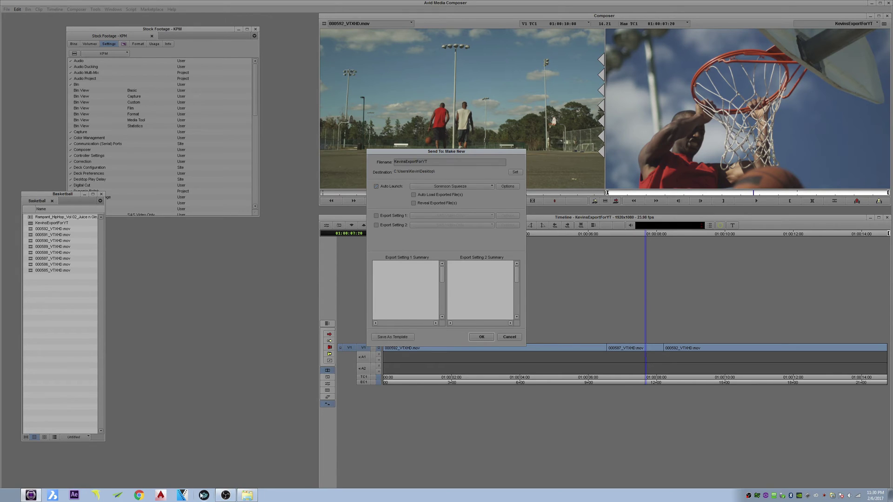
pyautogui.click(203, 496)
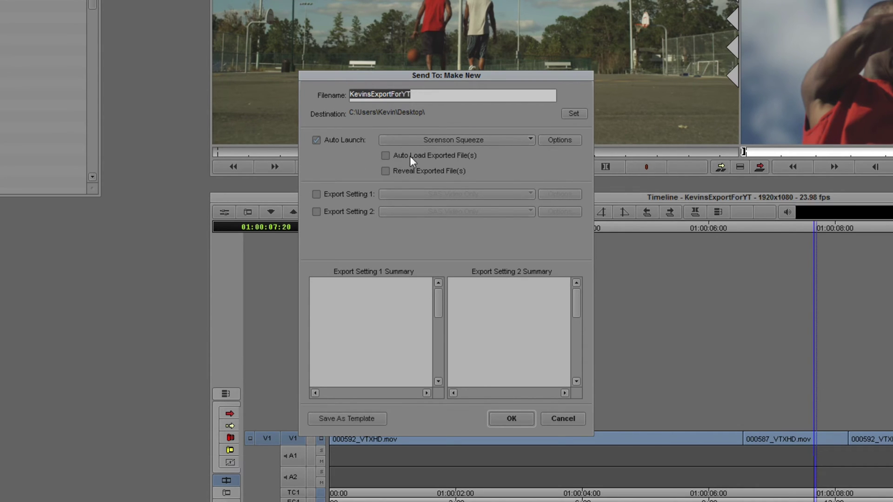
pyautogui.click(435, 156)
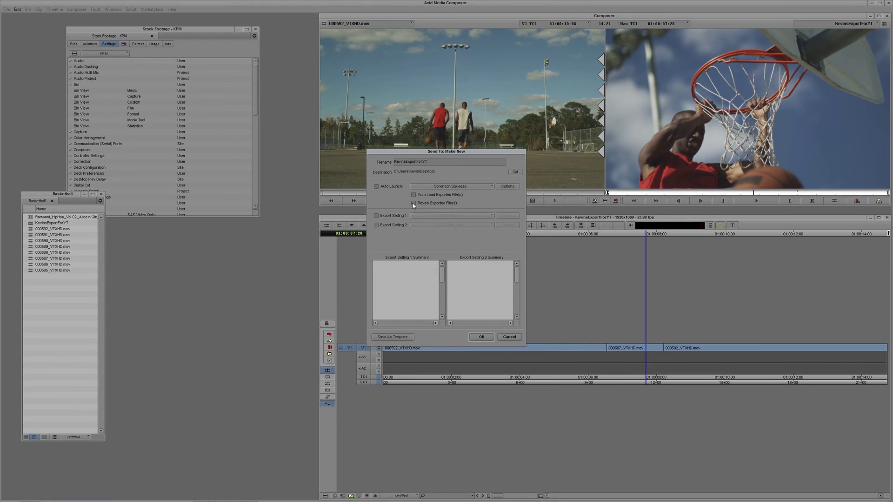
pyautogui.hotkey('alt', 'Tab')
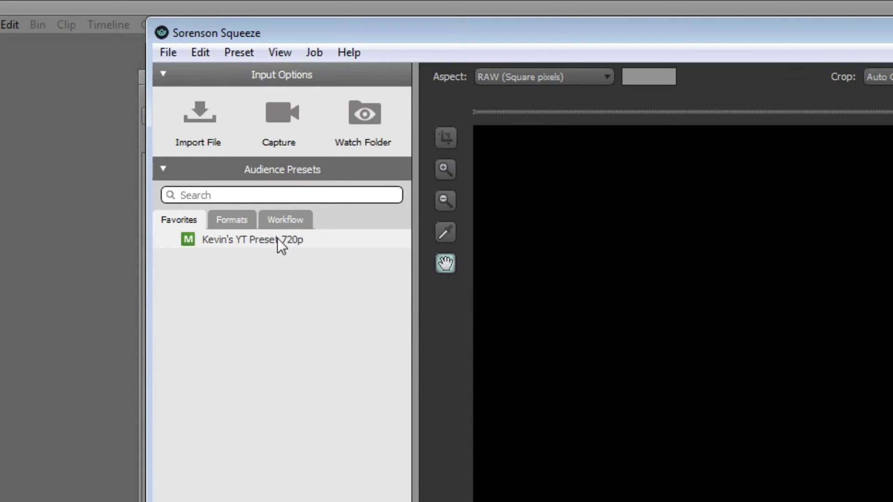
# Step: In Squeeze, show the Favorites presets to confirm Kevin's YT Preset 720p is listed
pyautogui.click(226, 218)
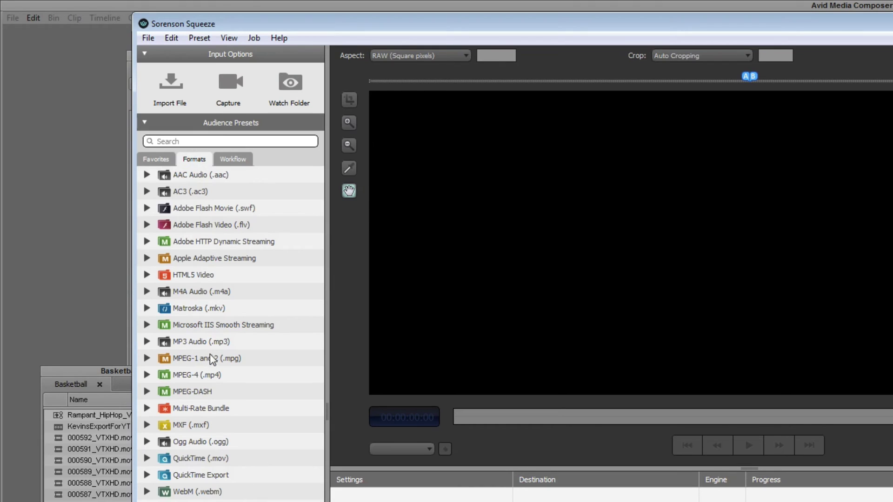
pyautogui.click(156, 160)
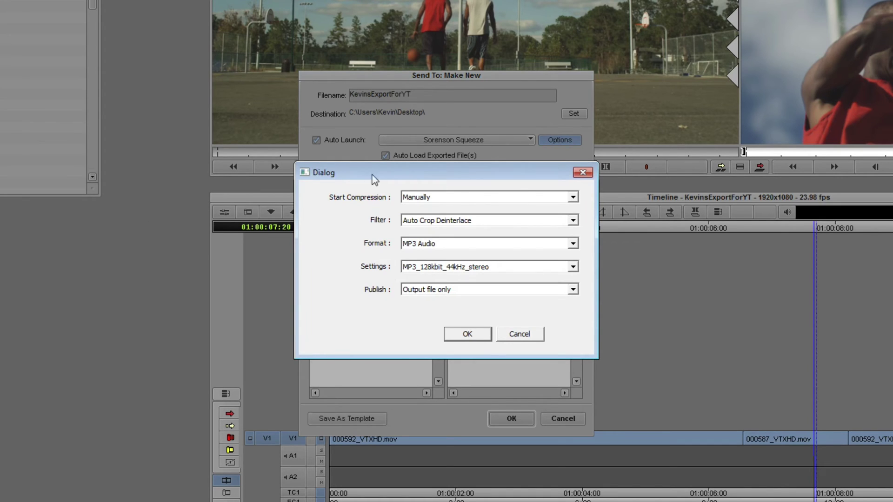
# Step: Set Start Compression to Automatically and review the MP3 Audio bitrate presets
pyautogui.click(449, 200)
pyautogui.click(417, 210)
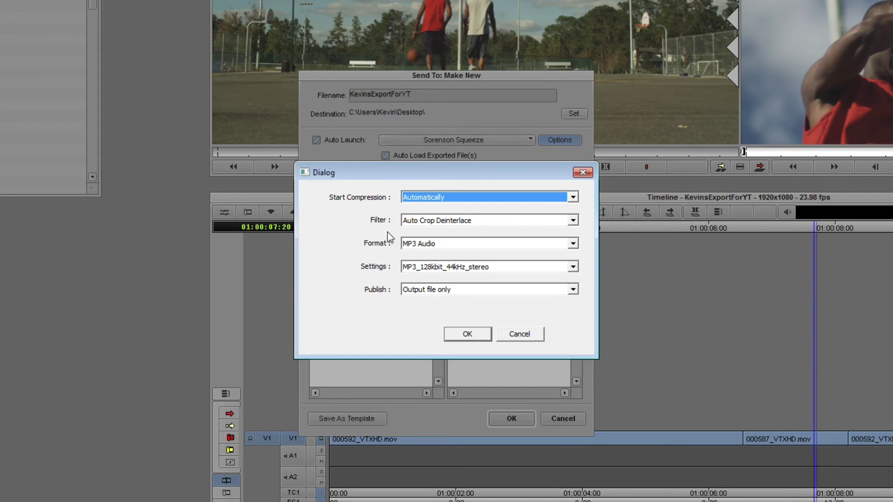
pyautogui.click(426, 245)
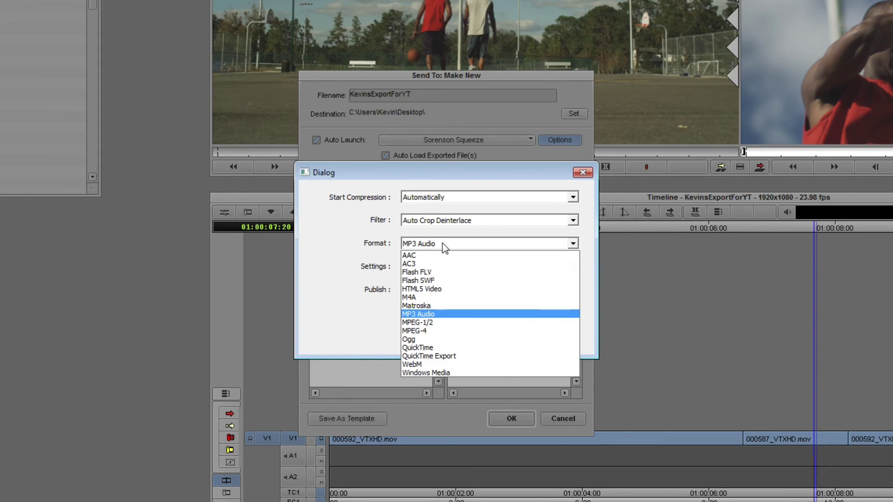
pyautogui.click(437, 314)
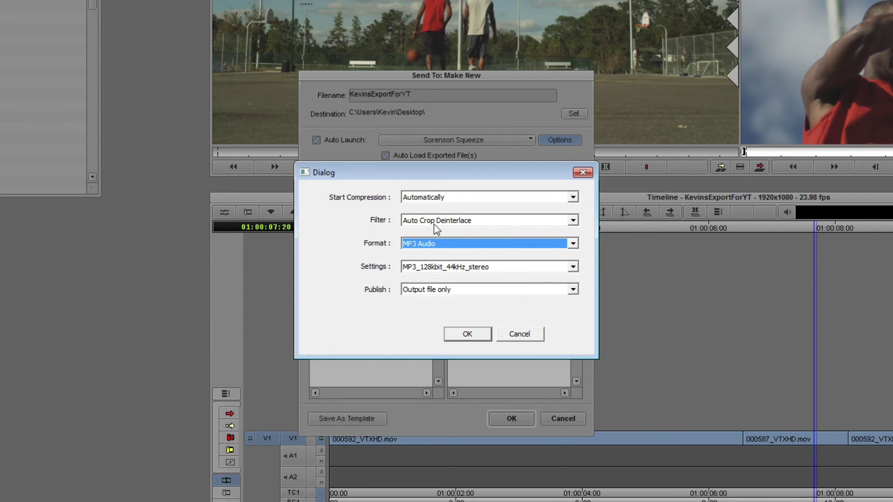
pyautogui.click(511, 267)
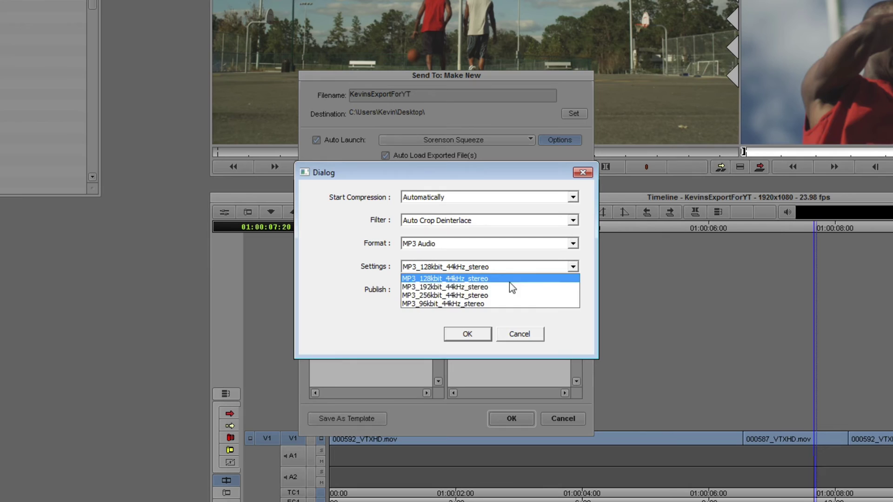
pyautogui.click(437, 245)
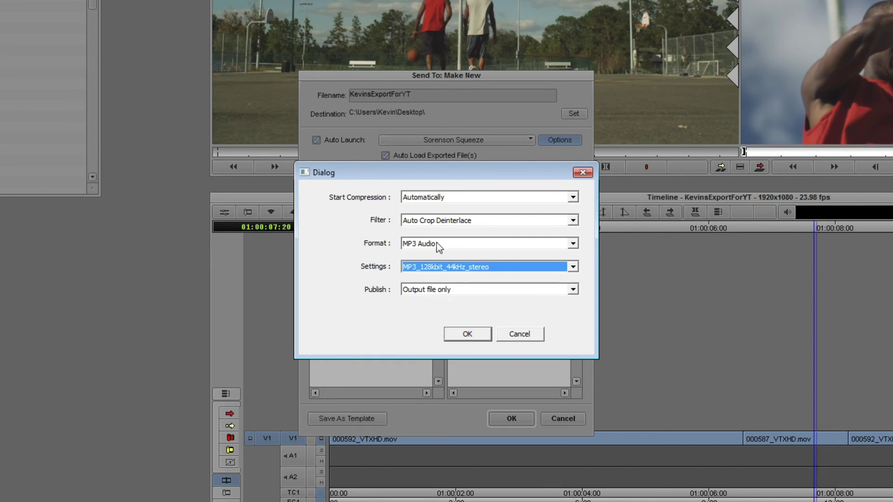
# Step: Look at the WebM presets, then settle on MPEG-4 as the output format
pyautogui.click(447, 244)
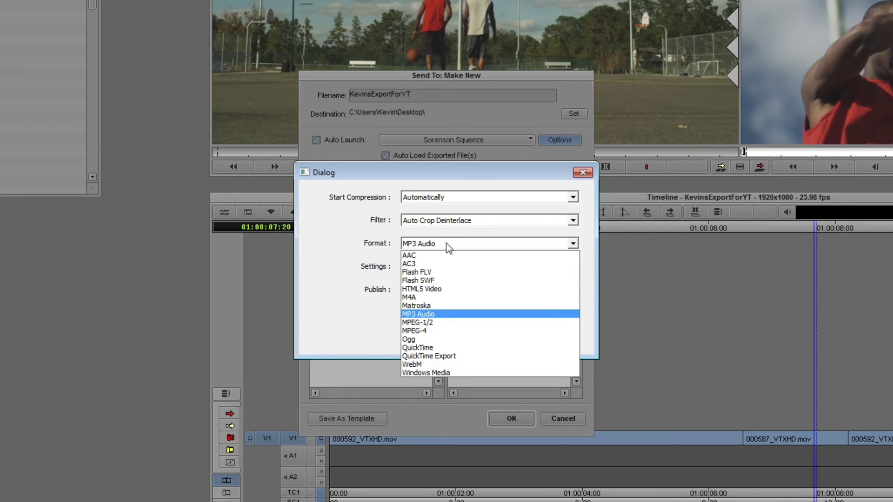
pyautogui.click(431, 364)
pyautogui.click(493, 266)
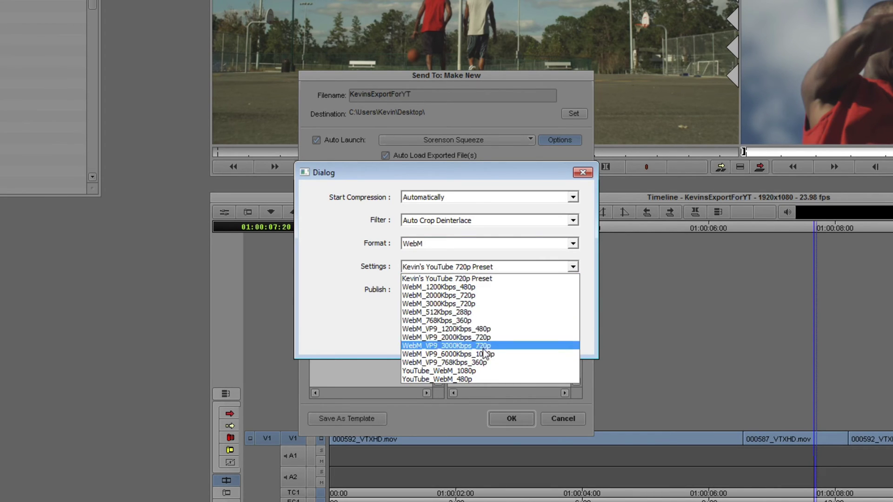
pyautogui.click(465, 278)
pyautogui.click(454, 244)
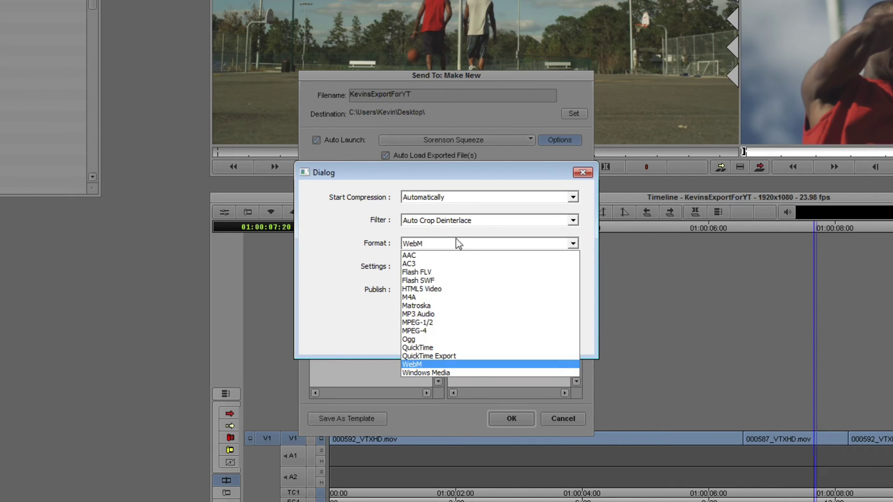
pyautogui.click(460, 333)
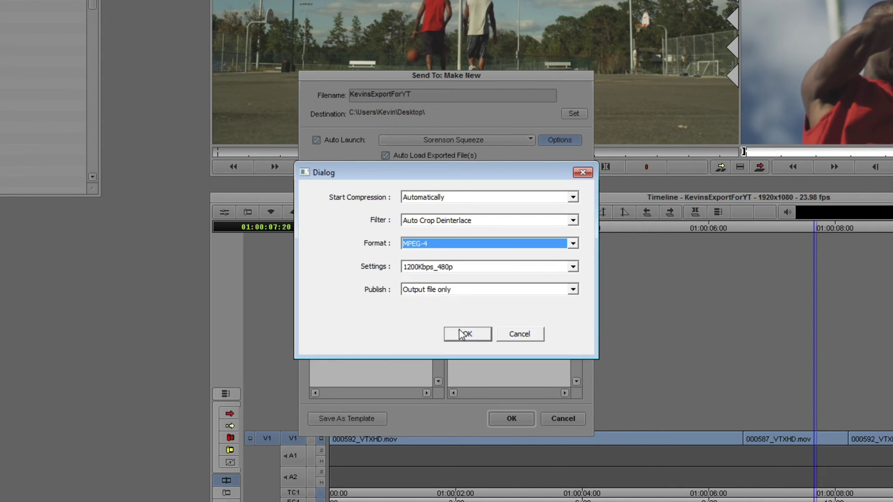
# Step: Choose Kevin's YT Preset 720p, keep Publish as Output file only, and confirm
pyautogui.click(510, 267)
pyautogui.scroll(-2, 491, 347)
pyautogui.scroll(-12, 489, 342)
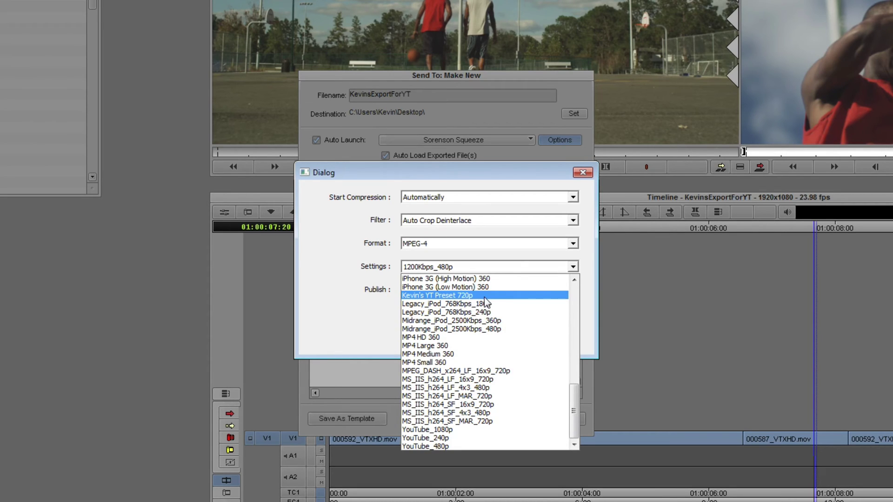
pyautogui.click(450, 296)
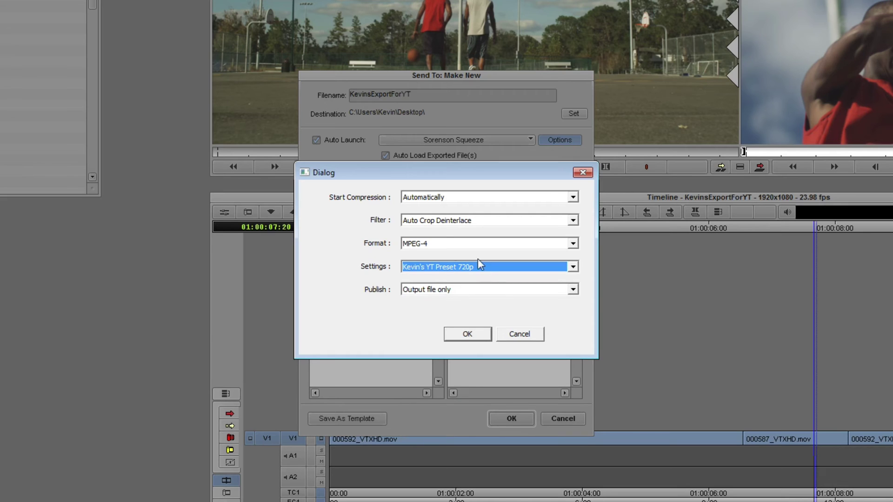
pyautogui.click(428, 290)
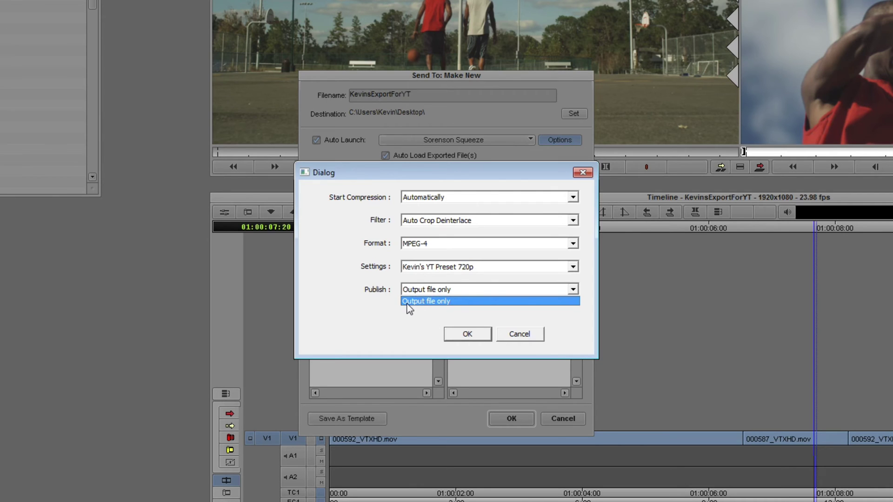
pyautogui.click(395, 320)
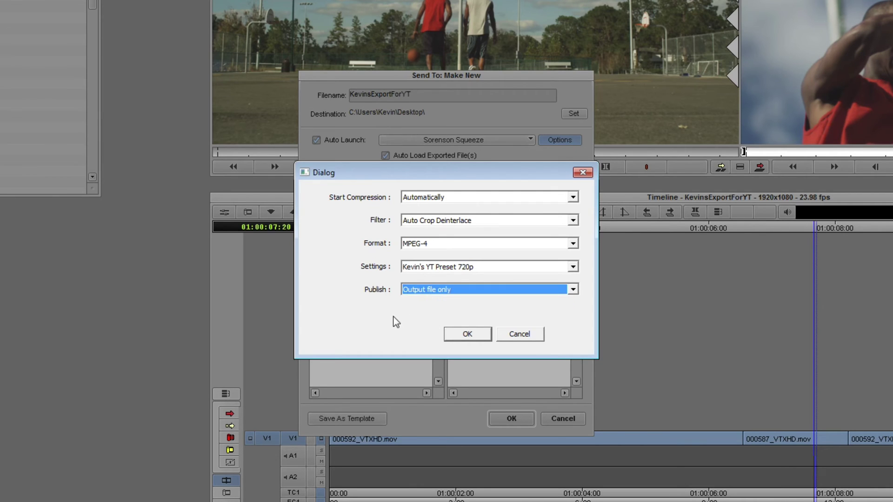
pyautogui.click(464, 334)
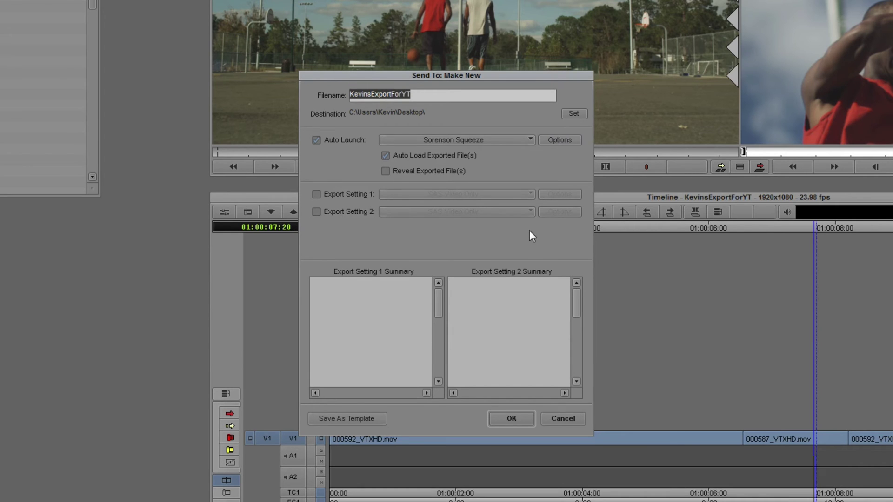
# Step: Re-enter the Squeeze options as Automatically, MPEG-4 and Kevin's YT Preset 720p, then confirm
pyautogui.click(560, 139)
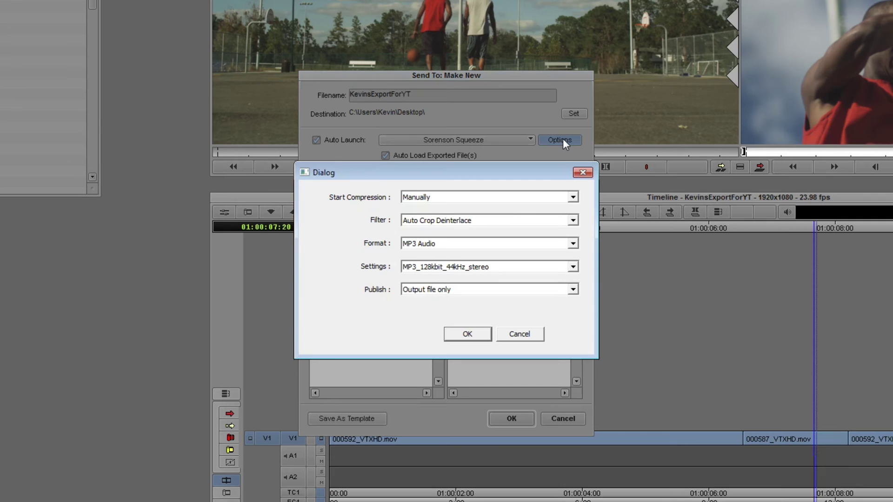
pyautogui.click(498, 197)
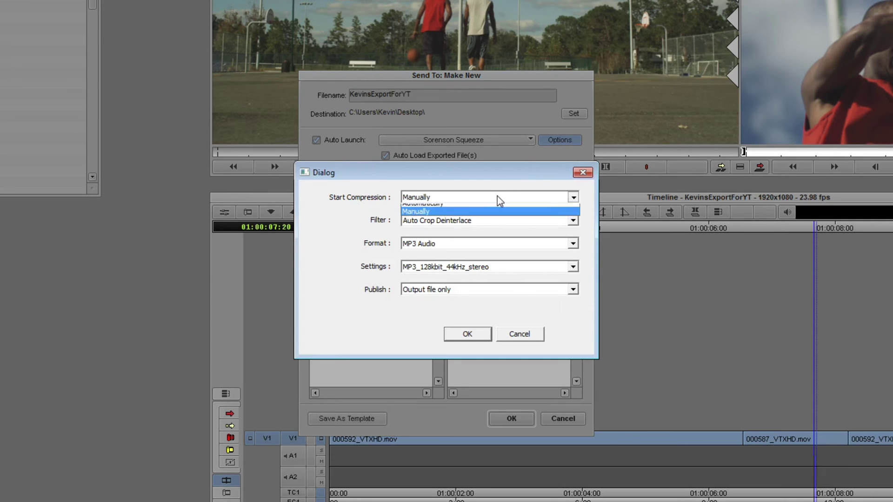
pyautogui.click(489, 205)
pyautogui.click(454, 243)
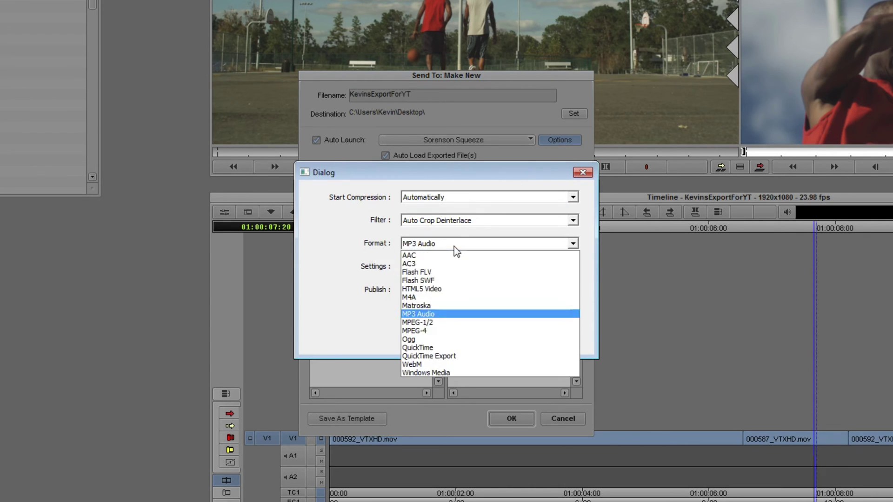
pyautogui.click(450, 334)
pyautogui.click(474, 267)
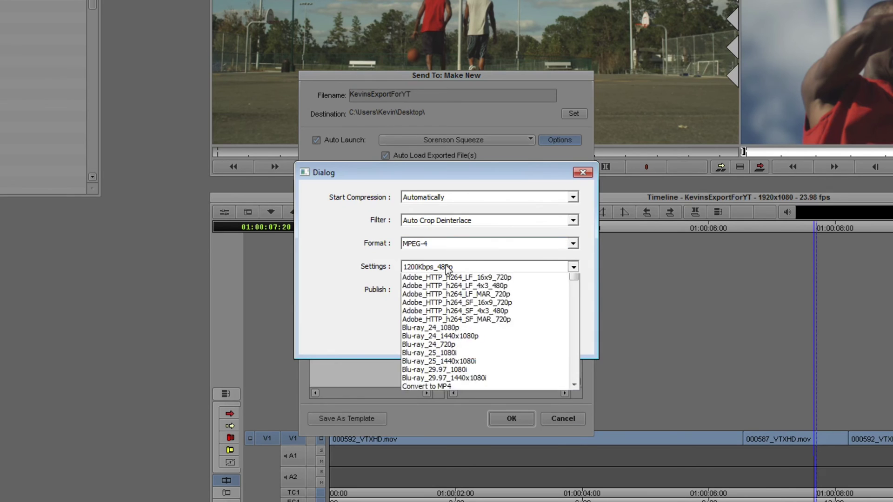
pyautogui.scroll(-5, 439, 302)
pyautogui.scroll(-3, 439, 303)
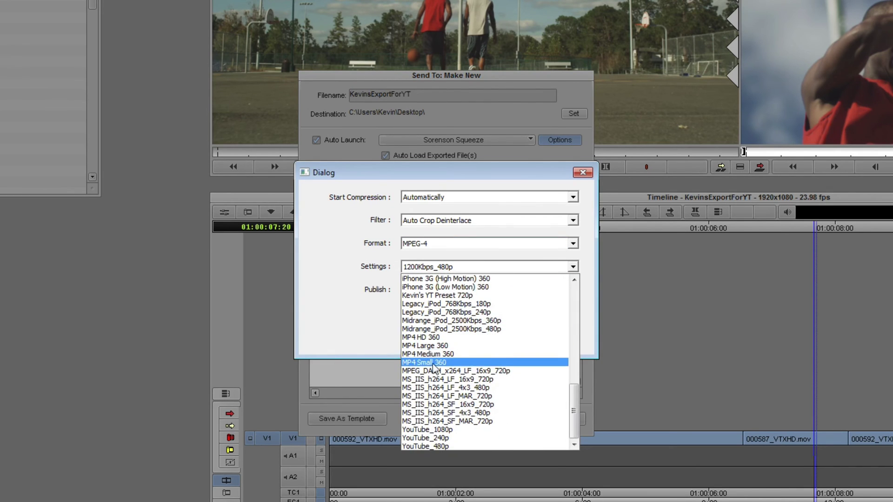
pyautogui.click(442, 297)
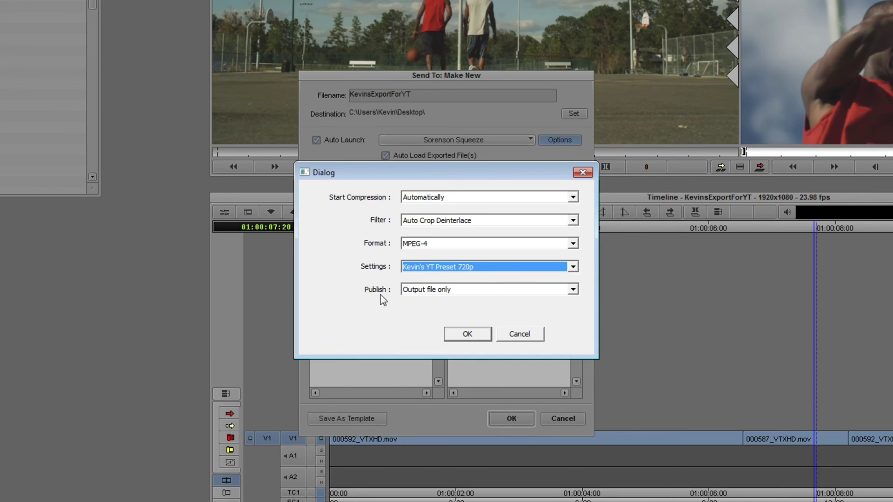
pyautogui.click(472, 333)
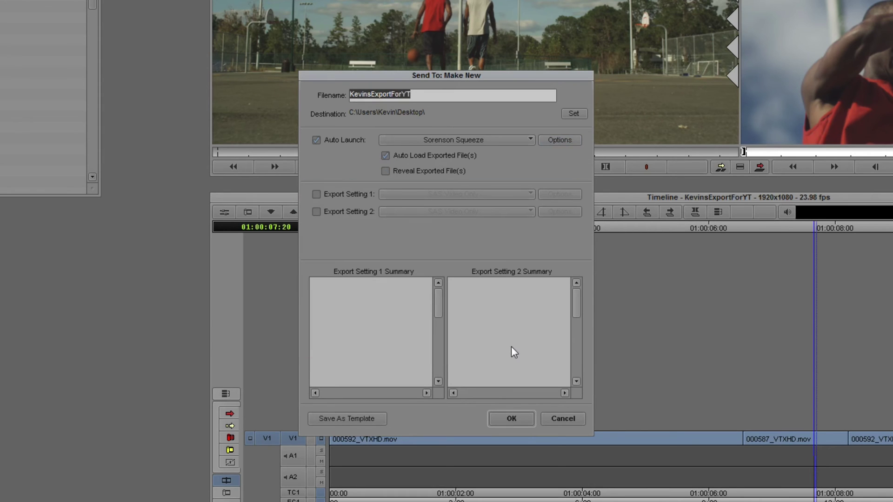
# Step: Enable Export Setting 1 (SAS Video Only) and save it with Use Marks ticked
pyautogui.click(332, 193)
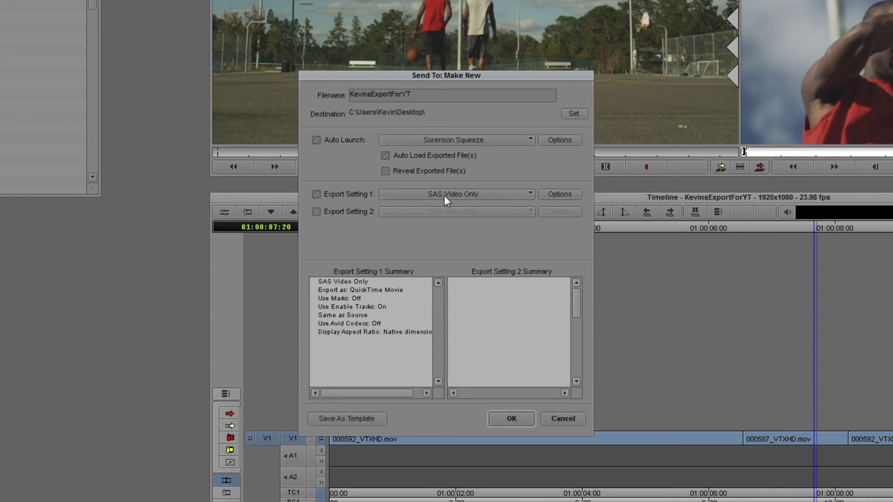
pyautogui.click(568, 193)
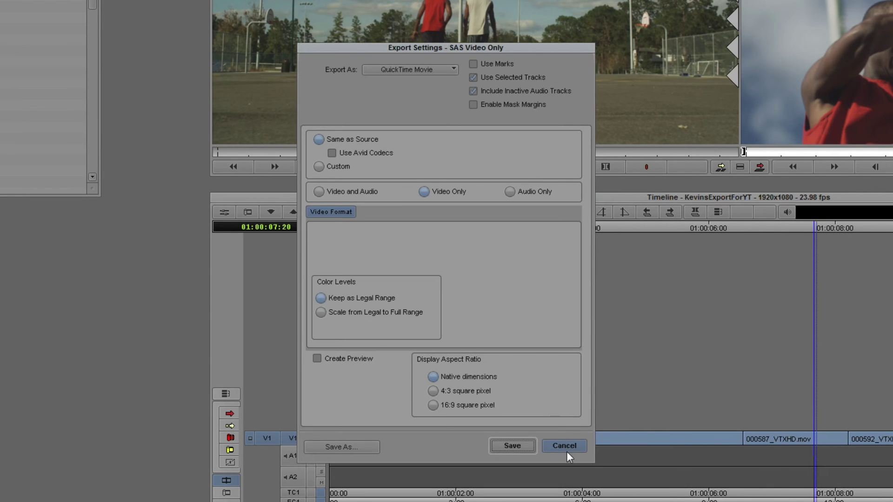
pyautogui.click(485, 63)
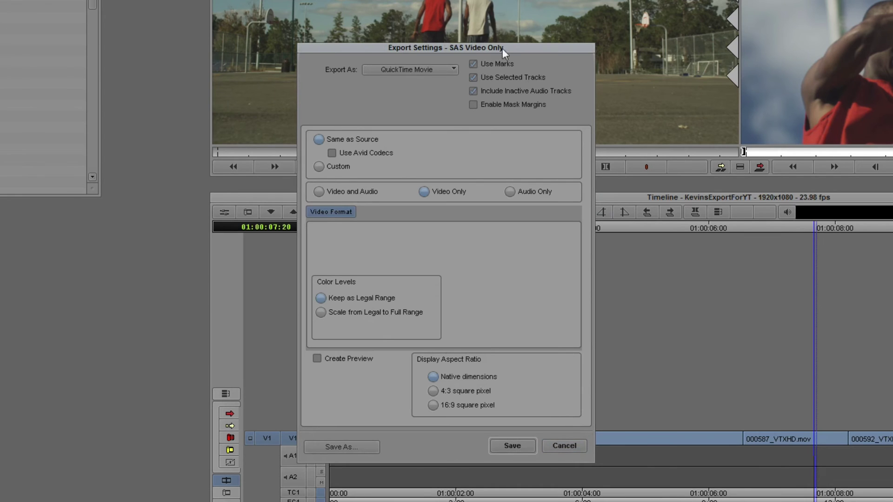
pyautogui.click(513, 446)
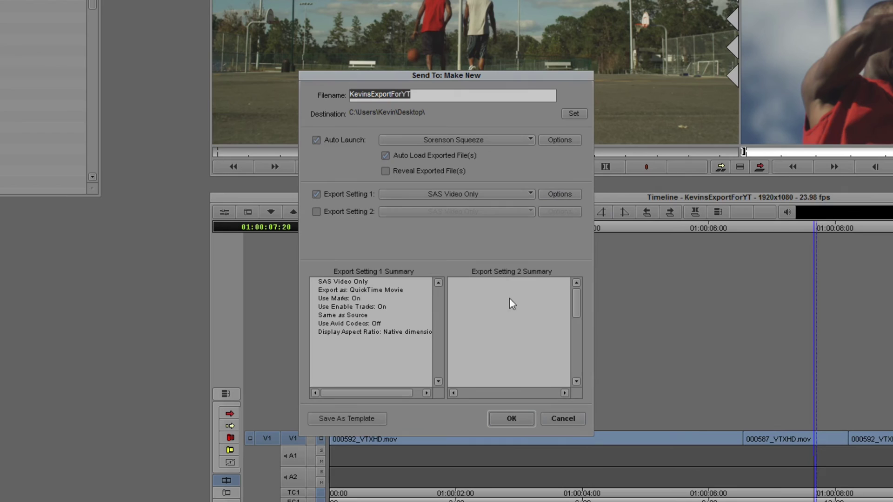
# Step: Save as template in a new 'Kevins Templates' folder under Send To Templates, named 'Squeeze 720p Preset'
pyautogui.click(359, 417)
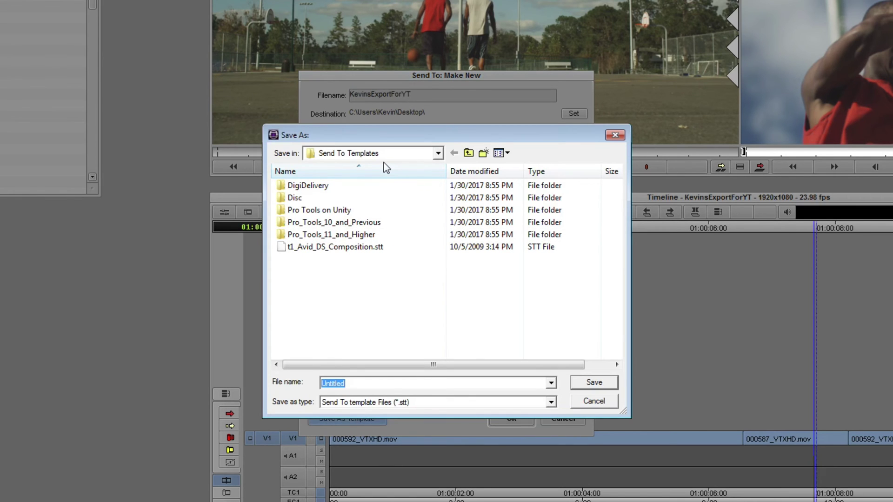
pyautogui.click(438, 153)
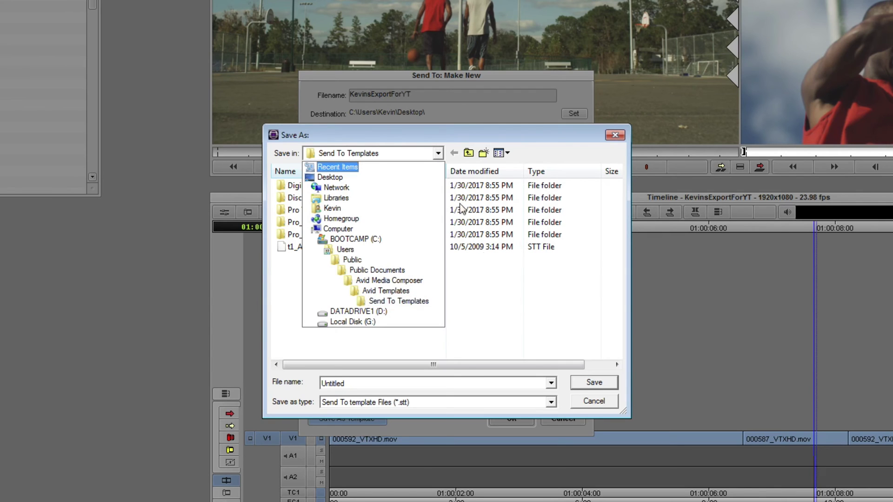
pyautogui.click(505, 323)
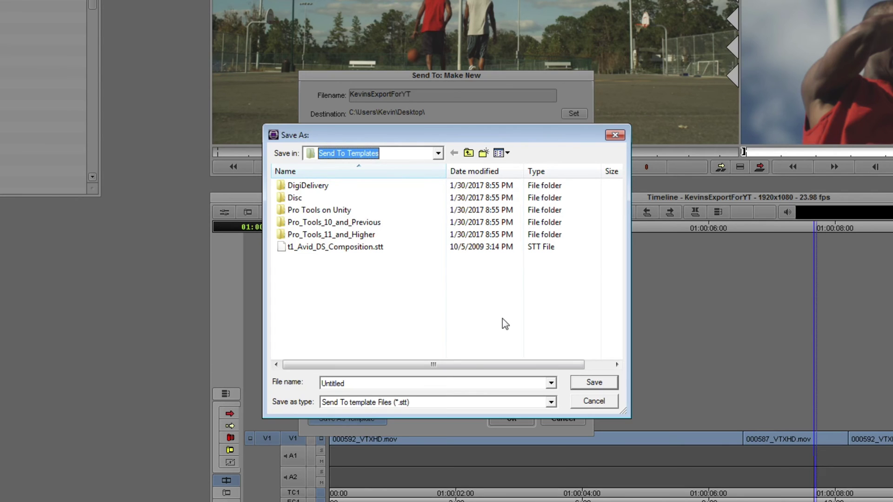
pyautogui.hotkey('ctrl', 'shift', 'n')
pyautogui.write('Kevin')
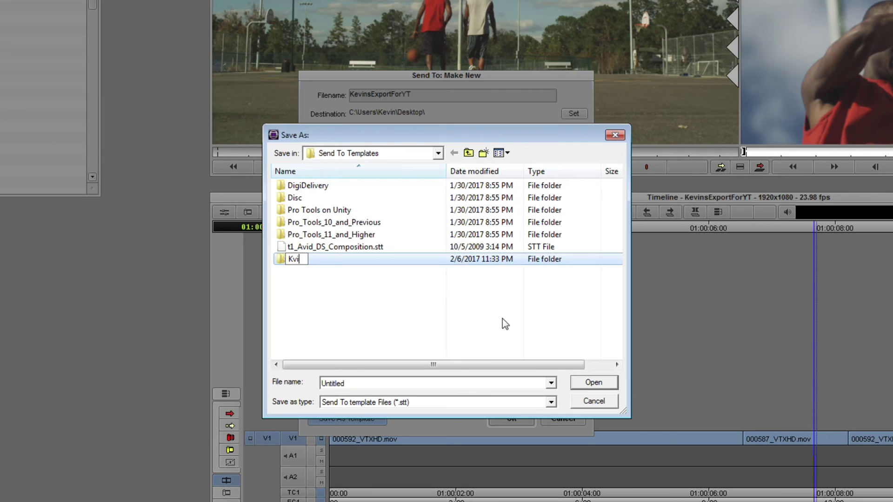
pyautogui.write('s Templates')
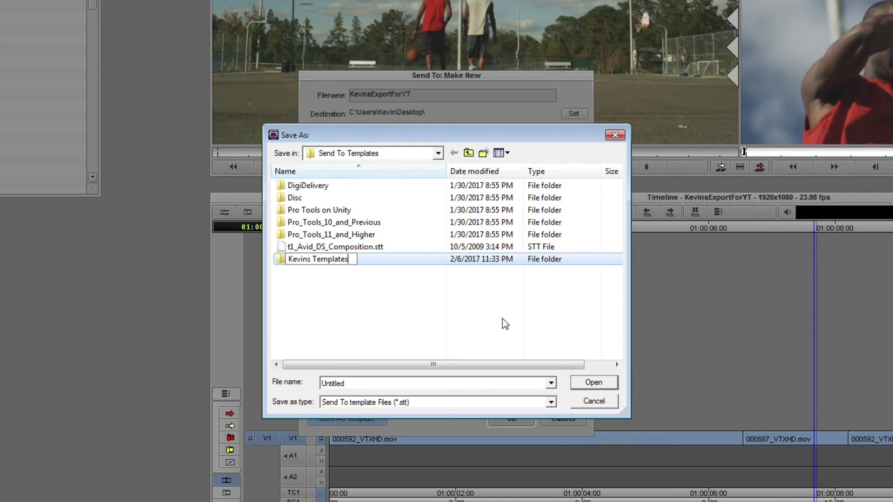
pyautogui.press('Return')
pyautogui.press('Return')
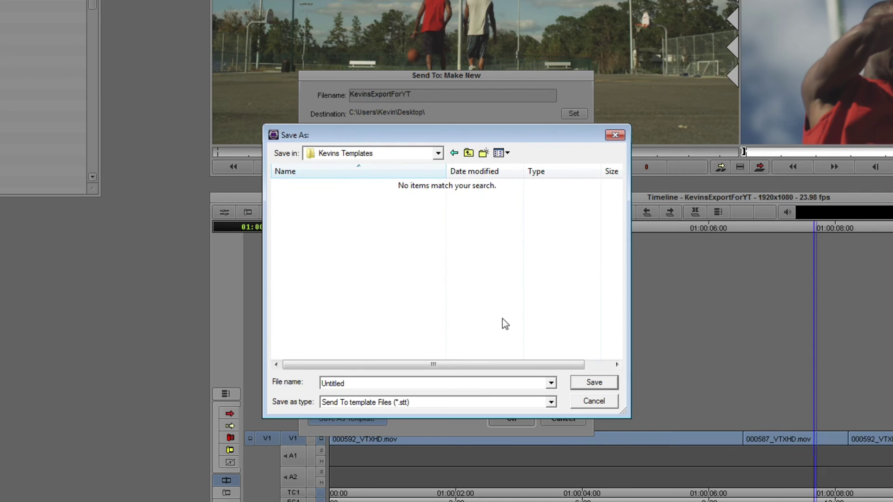
pyautogui.write('Squeeze 720p Preset')
# Step: Save the 'Squeeze 720p Preset' template and run the export
pyautogui.click(592, 382)
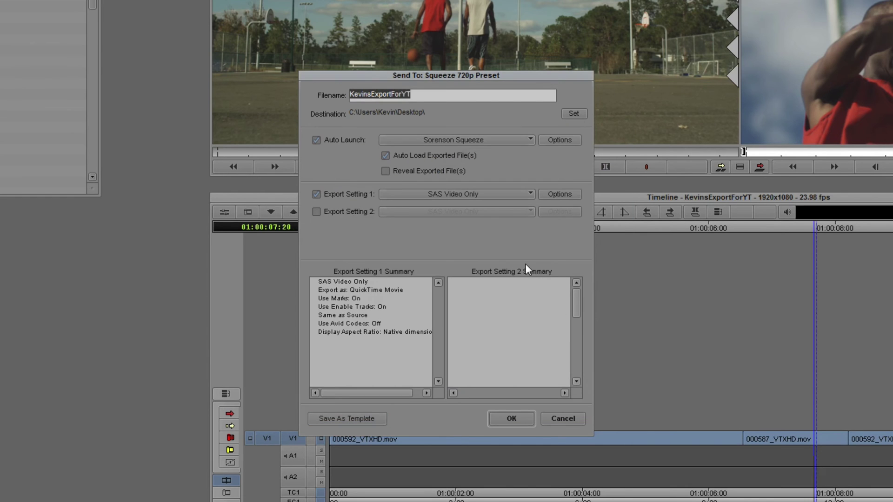
pyautogui.click(499, 415)
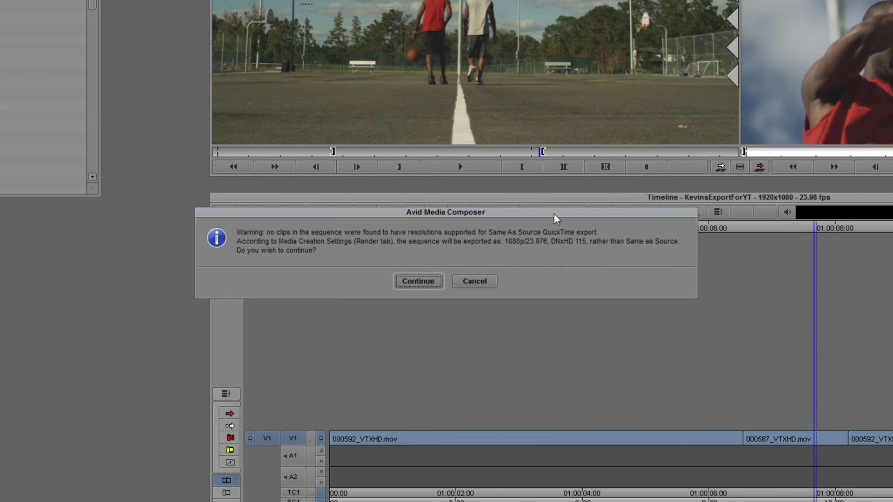
# Step: Continue past the 1080p/23.976 DNxHD 115 warning so Squeeze encodes the export
pyautogui.click(418, 282)
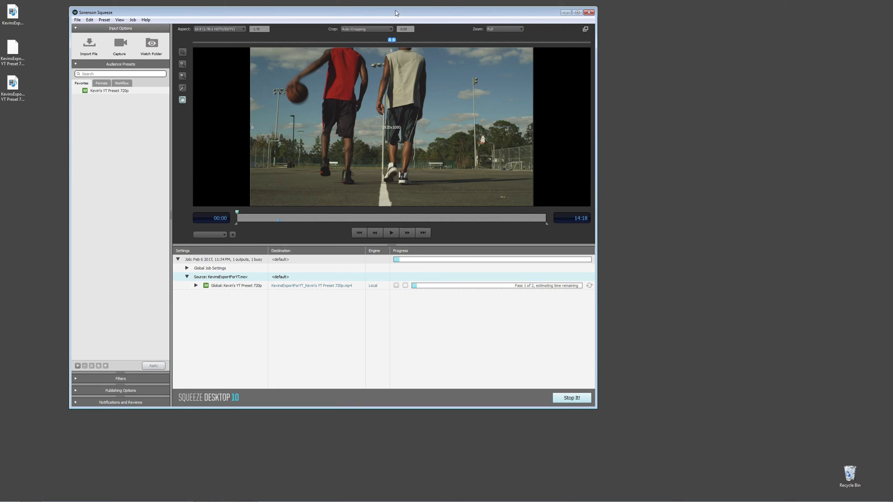
# Step: Move the Squeeze window right and let the x264 720p MP4 encode reach Complete
pyautogui.moveTo(397, 12); pyautogui.dragTo(560, 17)
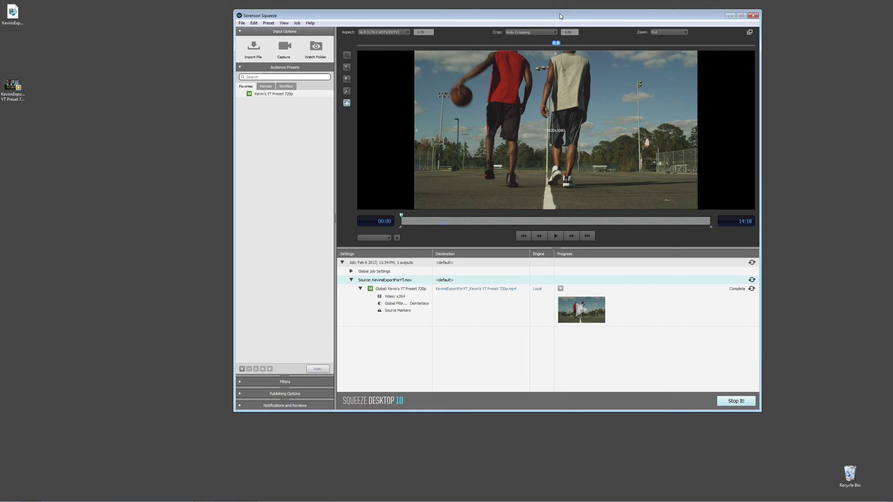
# Step: Open KevinsExportForYT_Kevin's YT Preset 720p.mp4 from the desktop in QuickTime Player
pyautogui.rightClick(10, 79)
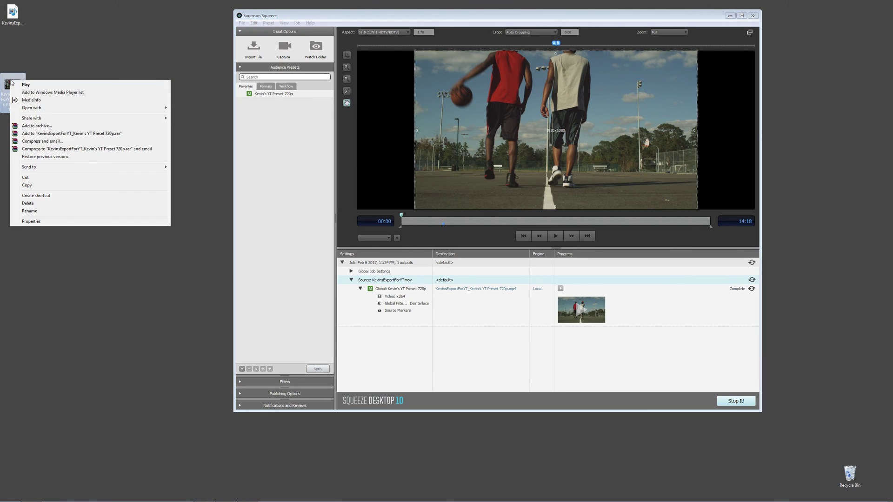
pyautogui.moveTo(43, 109)
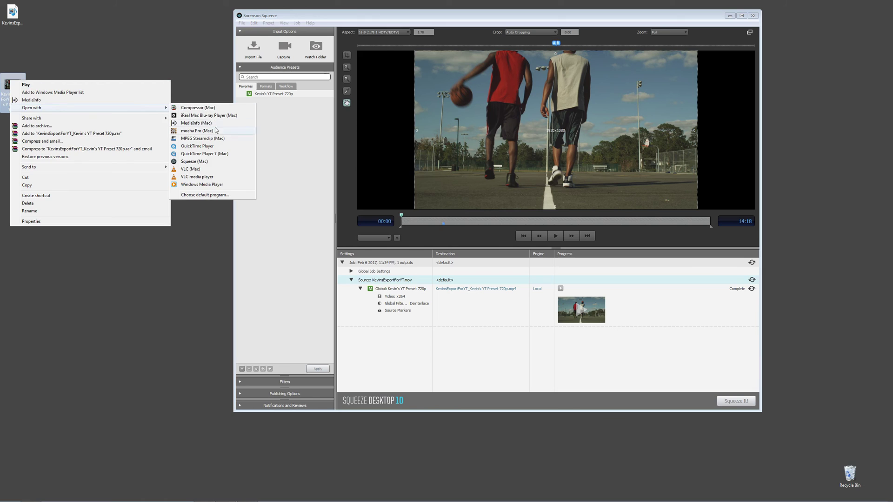
pyautogui.click(211, 146)
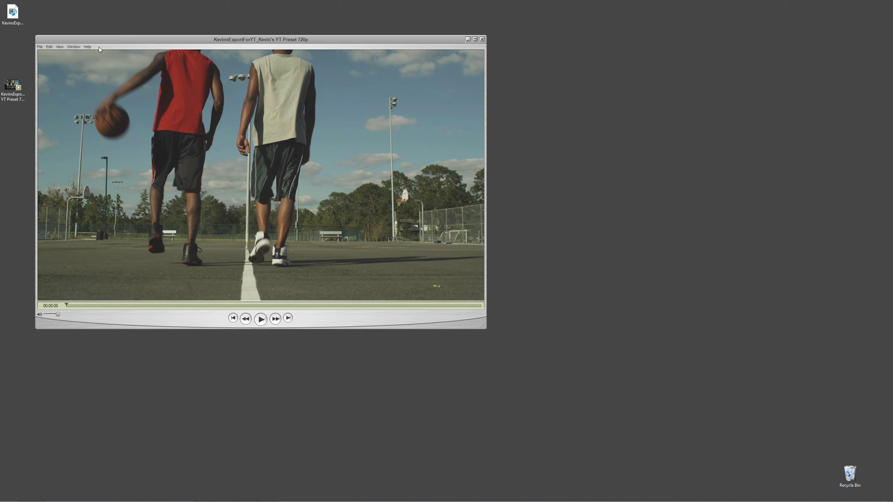
# Step: Show the Movie Inspector (H.264, 1280 x 720, 23.98 fps, about 8.6 MB) and move it aside
pyautogui.click(73, 47)
pyautogui.click(75, 53)
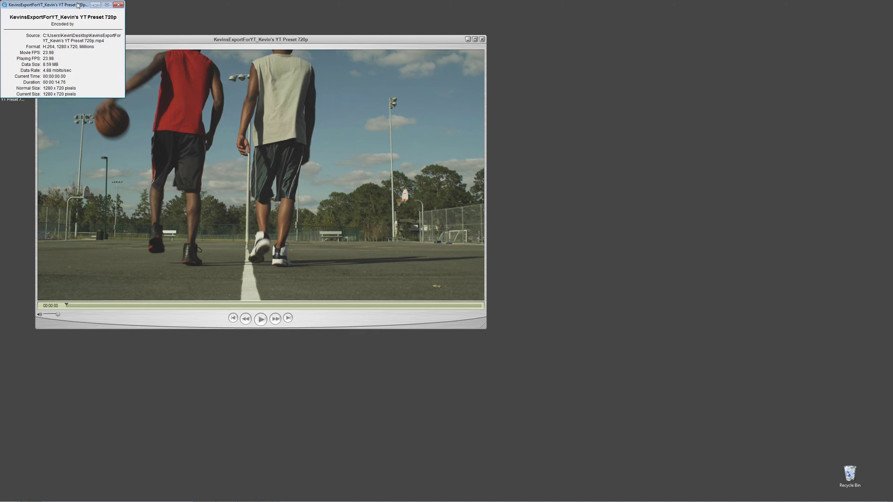
pyautogui.moveTo(81, 6); pyautogui.dragTo(582, 77)
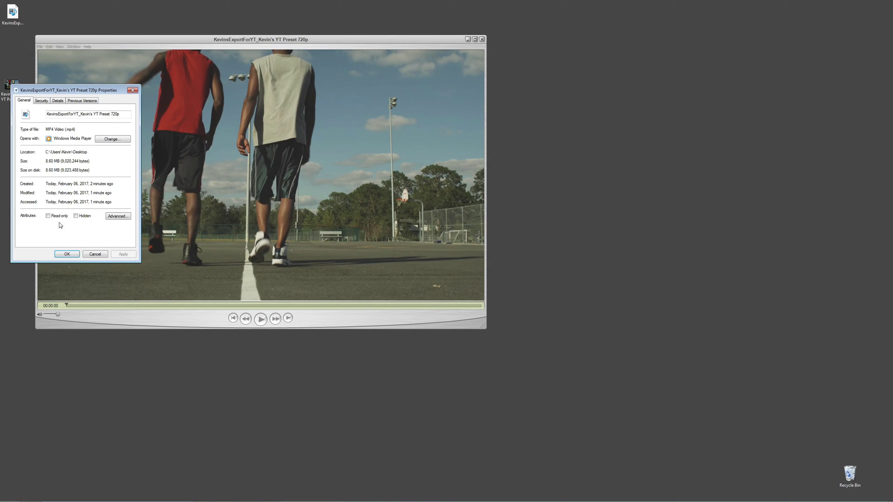
# Step: Place the original KevinsExportForYT .mov's Properties (102 MB) beside the 8.60 MB MP4's
pyautogui.rightClick(13, 16)
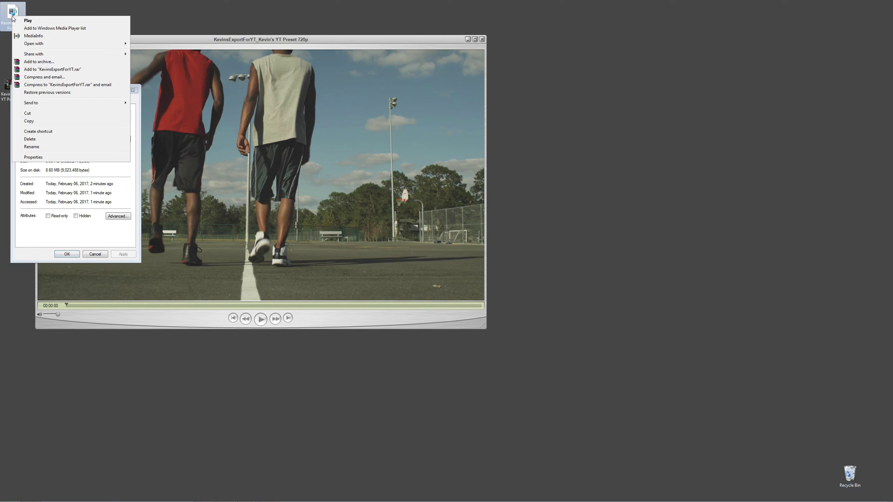
pyautogui.click(45, 157)
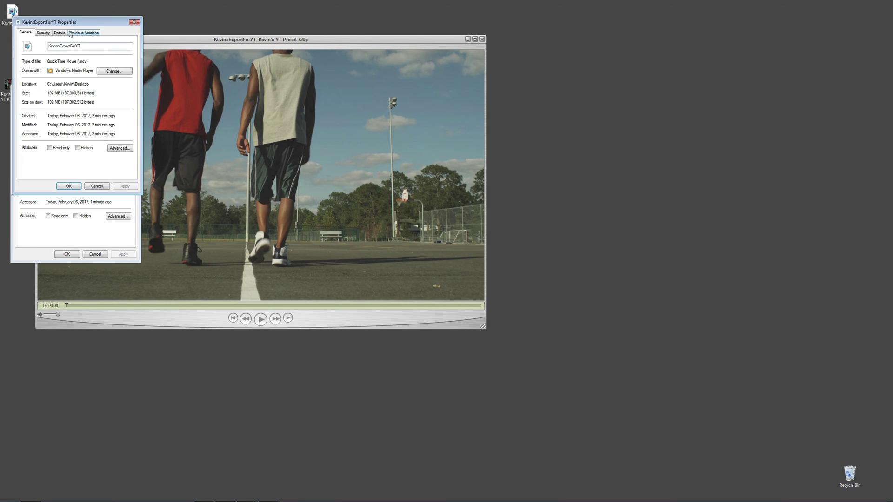
pyautogui.moveTo(68, 22); pyautogui.dragTo(222, 72)
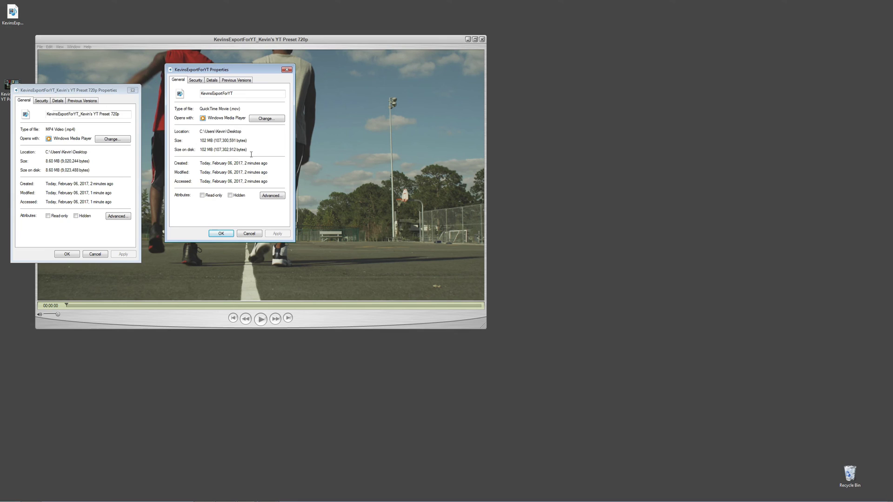